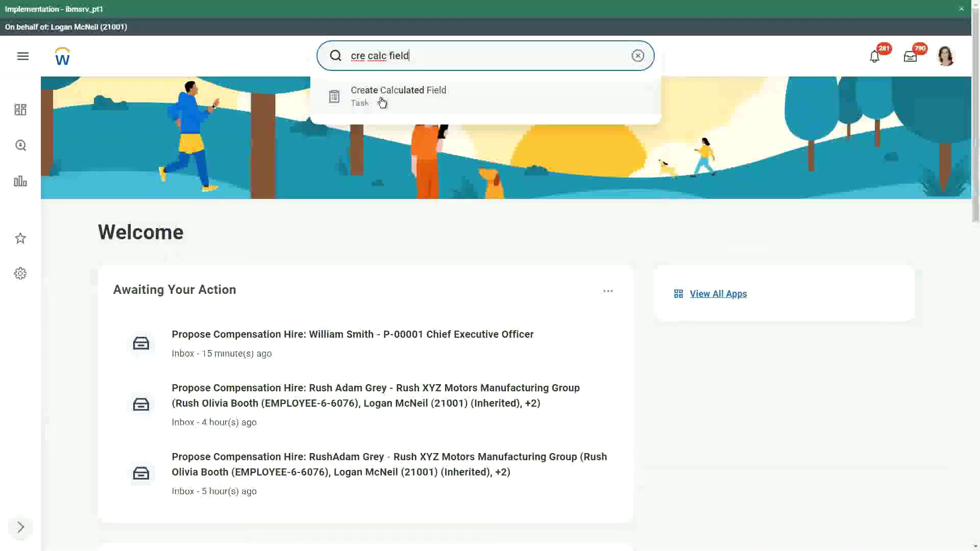
- Start a new calculated field and name it "CF-WW-Eval Exp-Test"
click(381, 97)
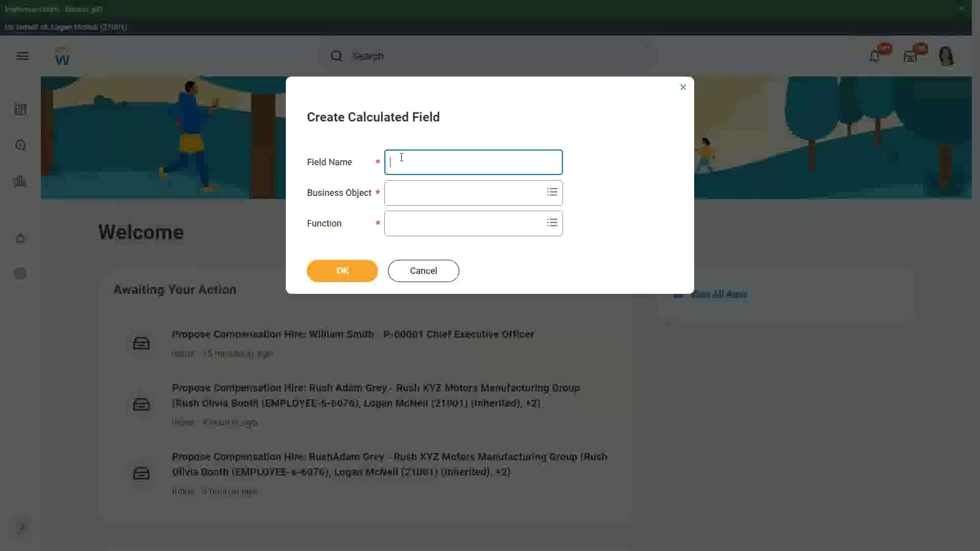
text(CF-WW-)
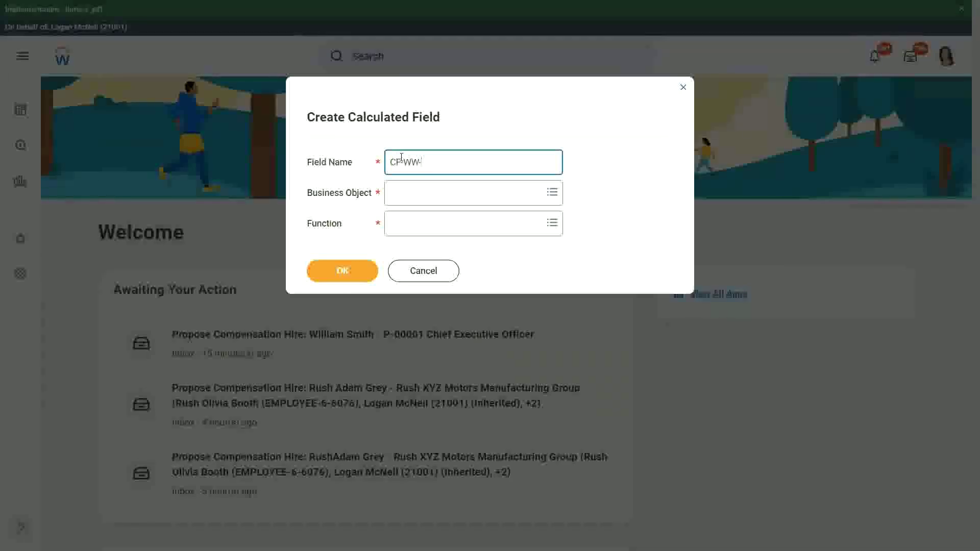
text(E)
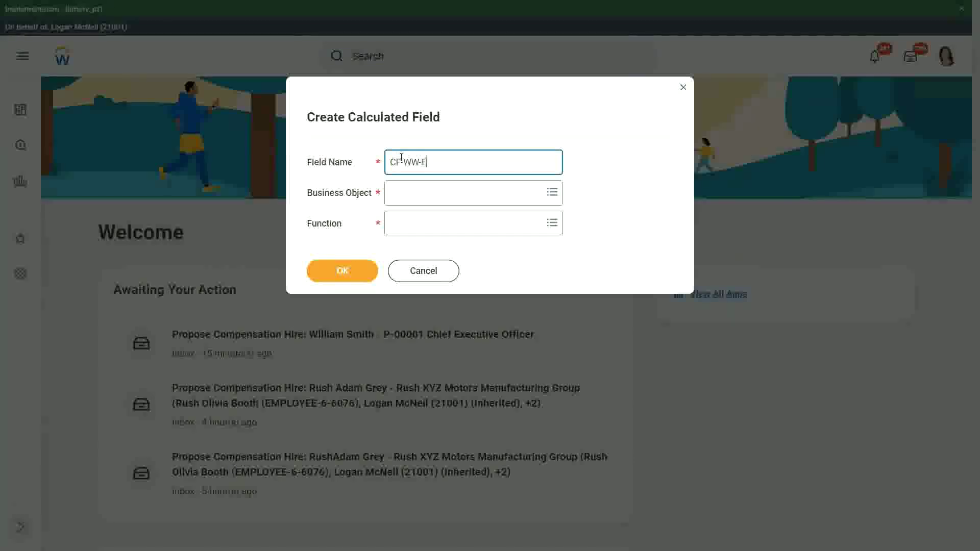
text(val Exp)
key(BackSpace)
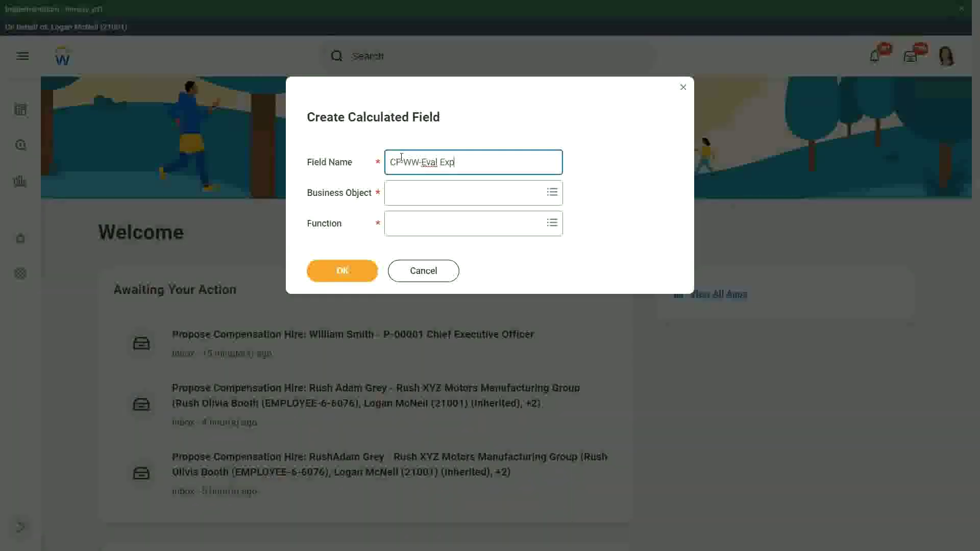
text(-)
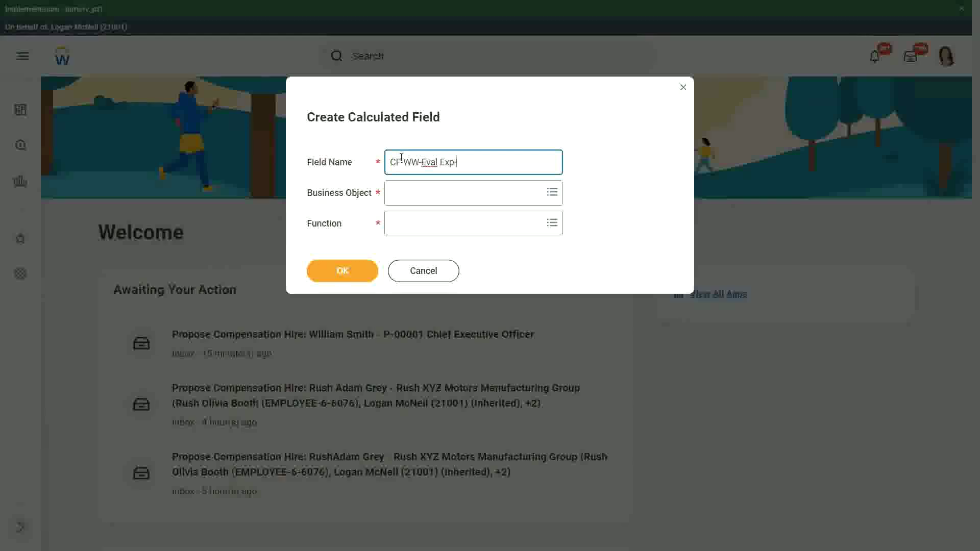
text(Test)
key(Tab)
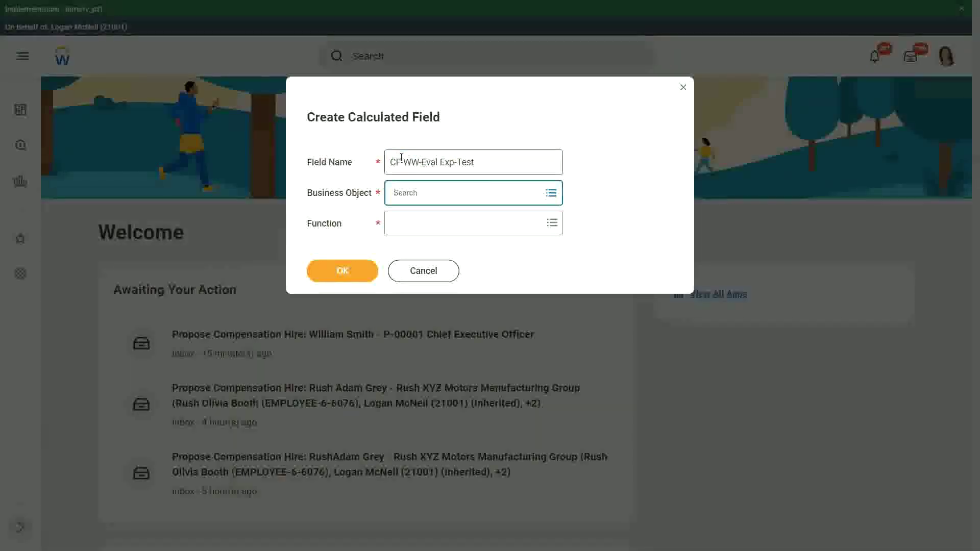
- Set the calculated field's business object to Worker and its function to Evaluate Expression, and continue to its definition
text(worker)
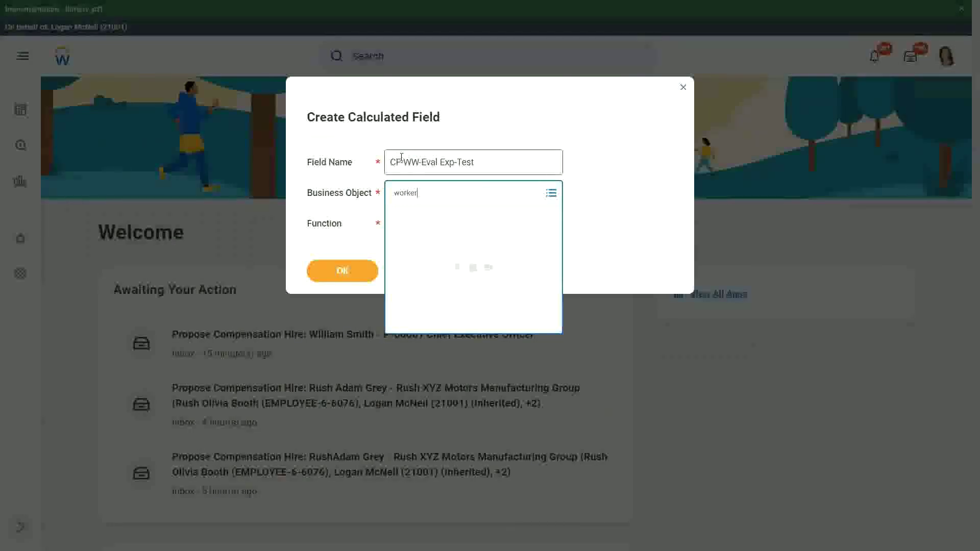
key(Return)
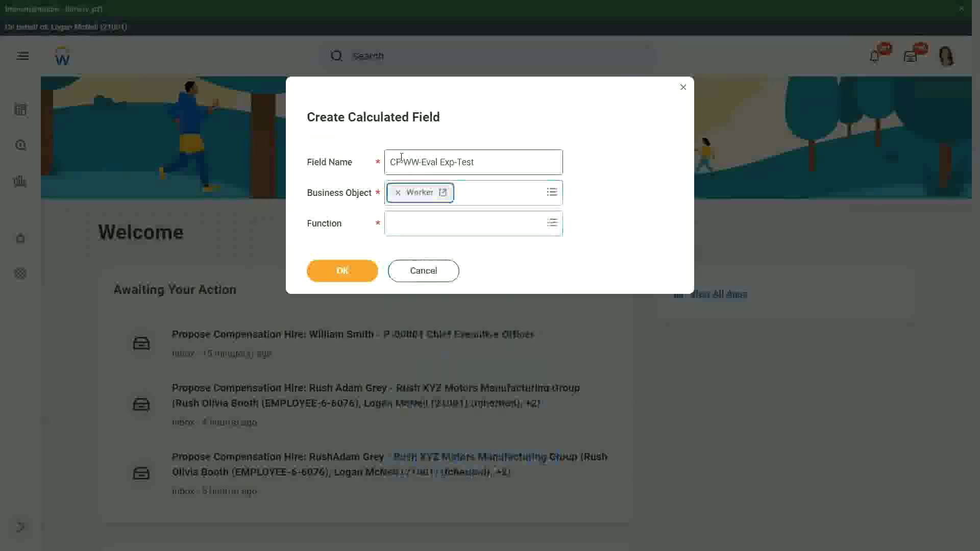
key(Tab)
text(eval exp)
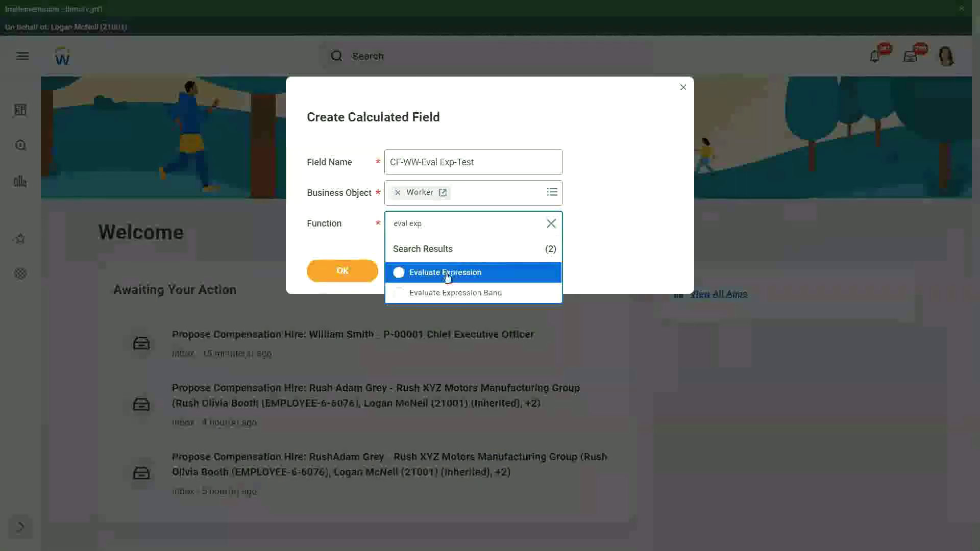
click(346, 269)
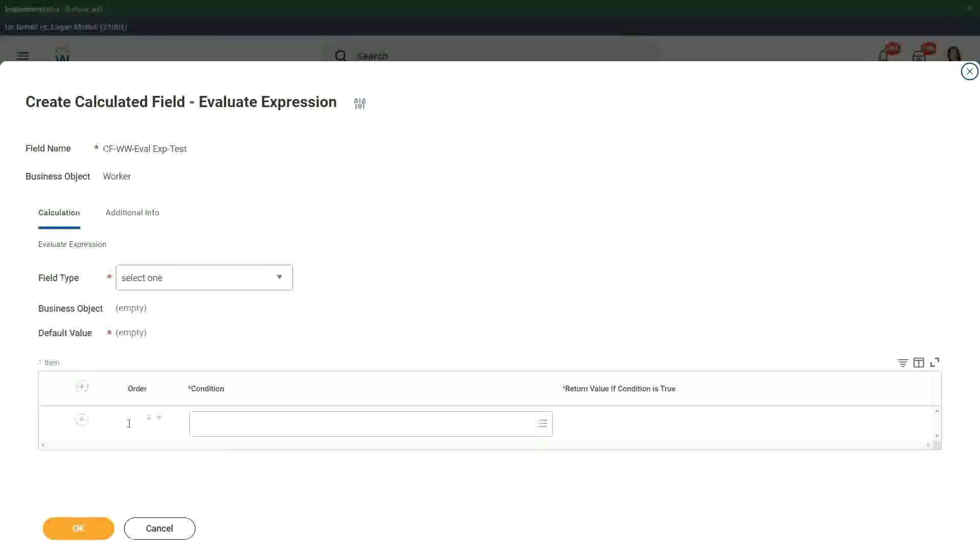
- Annotate the empty Condition field with the on-screen note "Boolean or a T/F field"
click(222, 423)
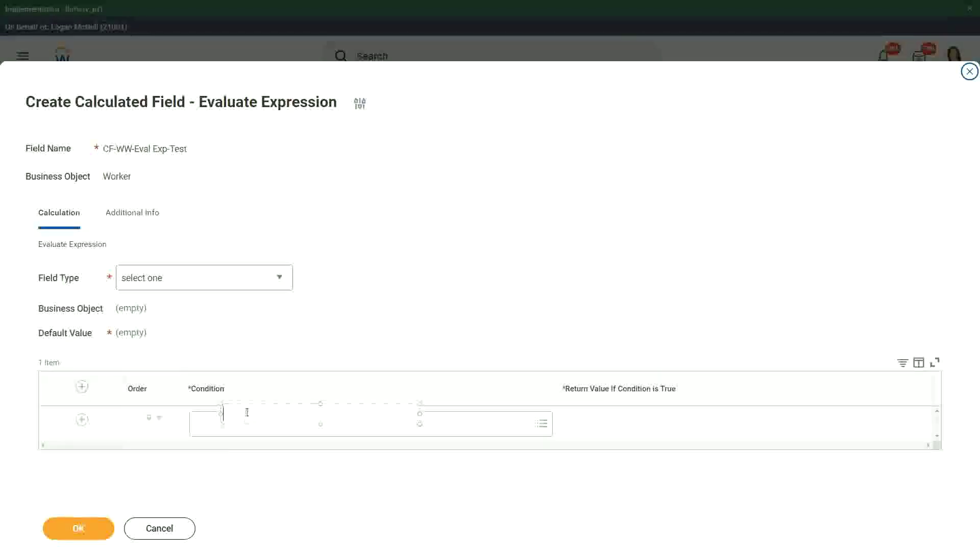
drag(252, 402, 226, 412)
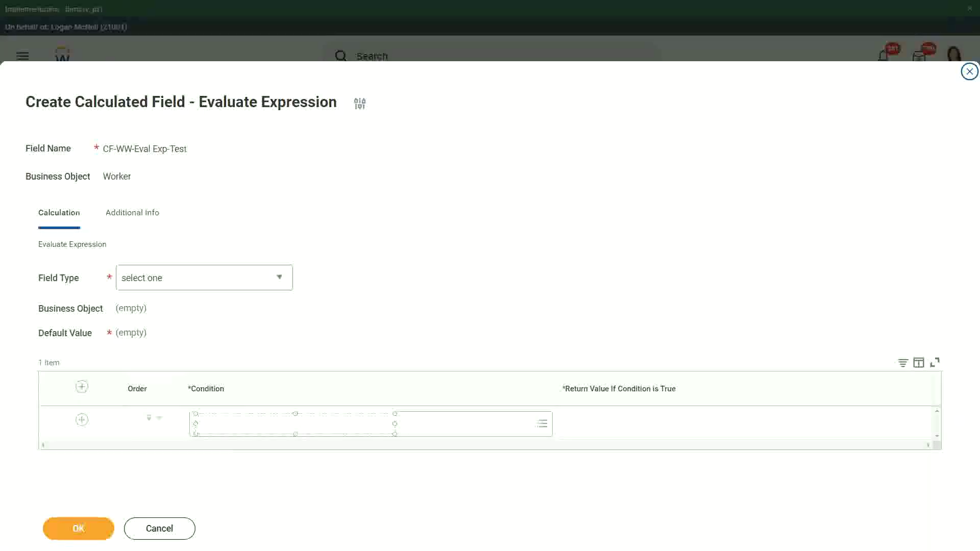
text(Boolean)
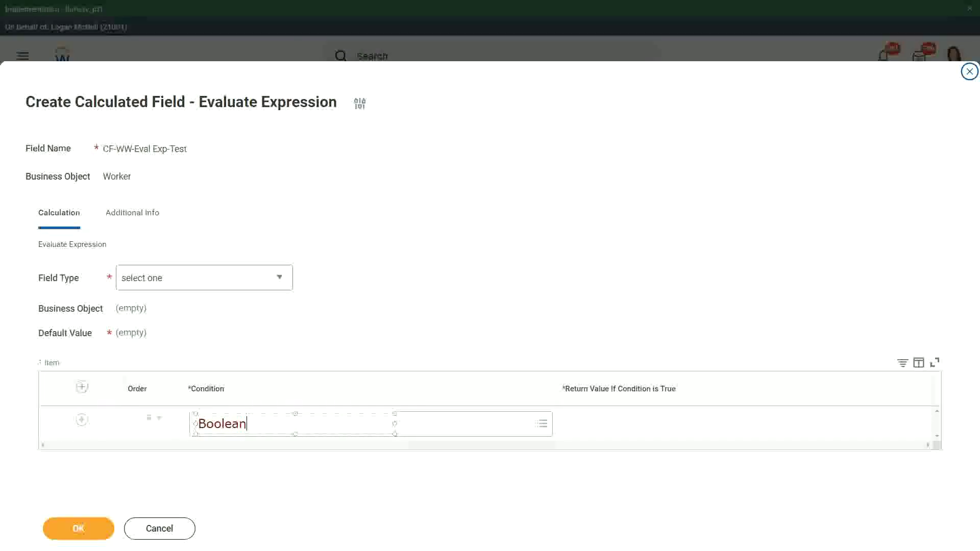
text( or a T)
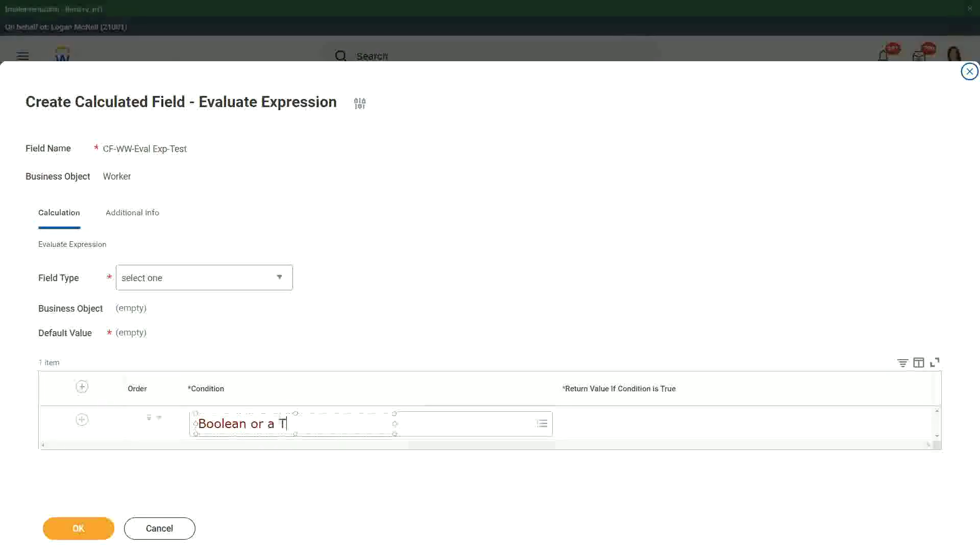
text(/F field)
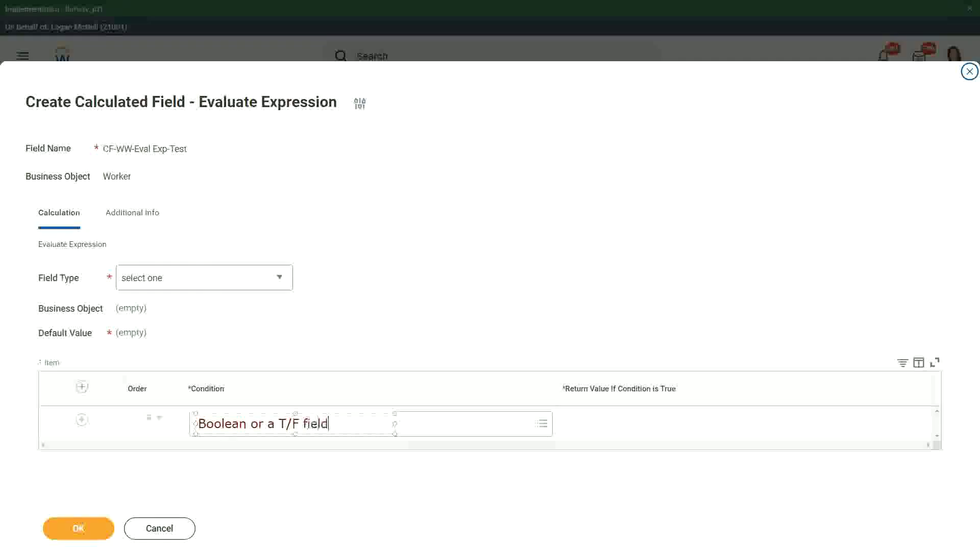
click(345, 320)
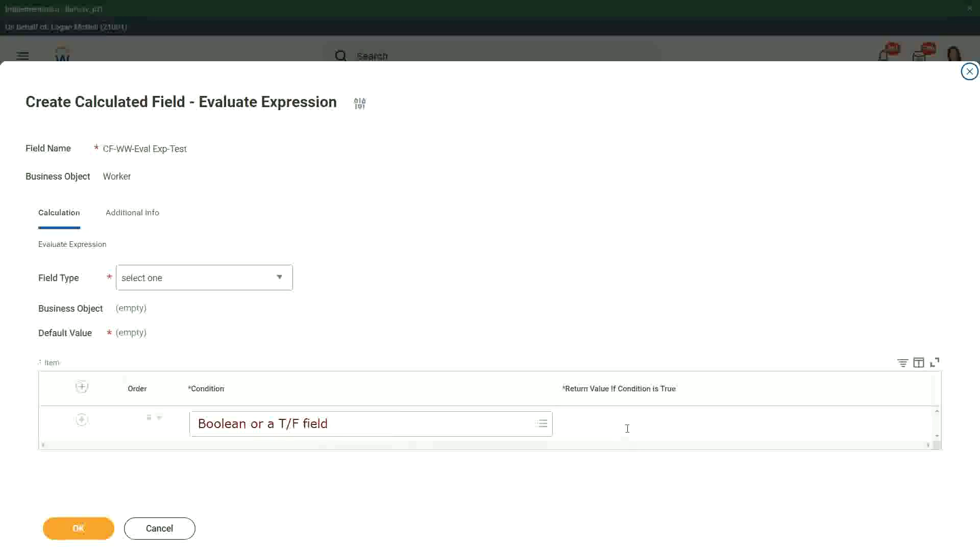
- Annotate the Return Value If Condition is True cell with "Another Calc Field that gives the result", widened to fit one line
click(566, 426)
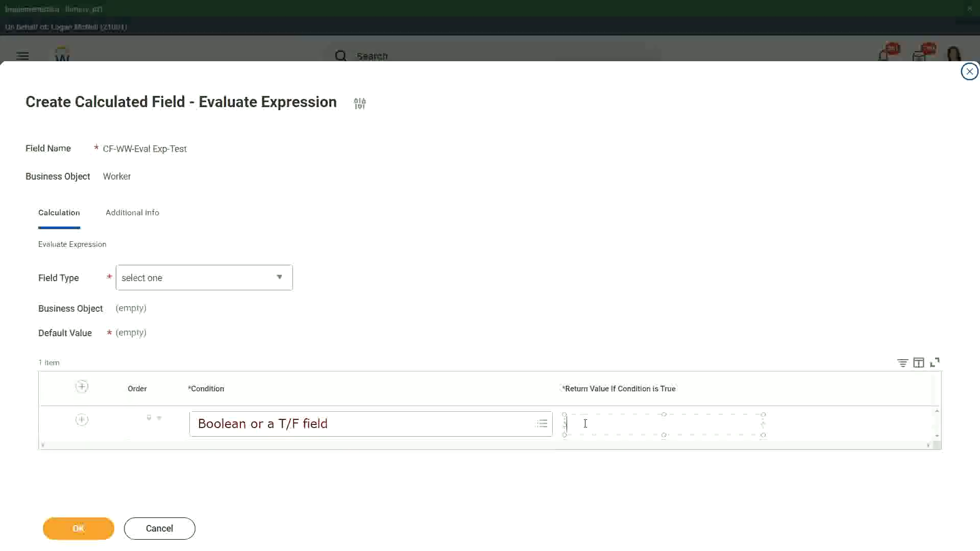
text(An)
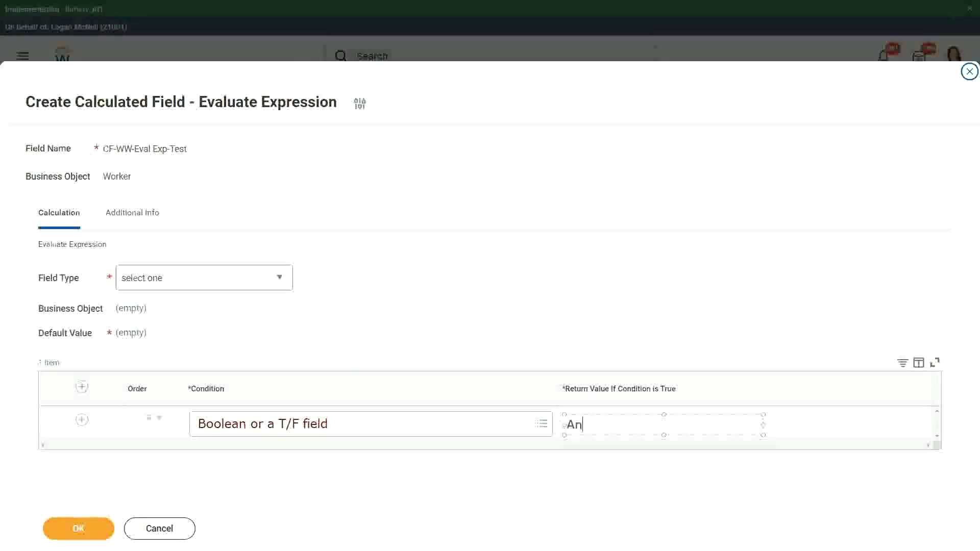
text(other Calc )
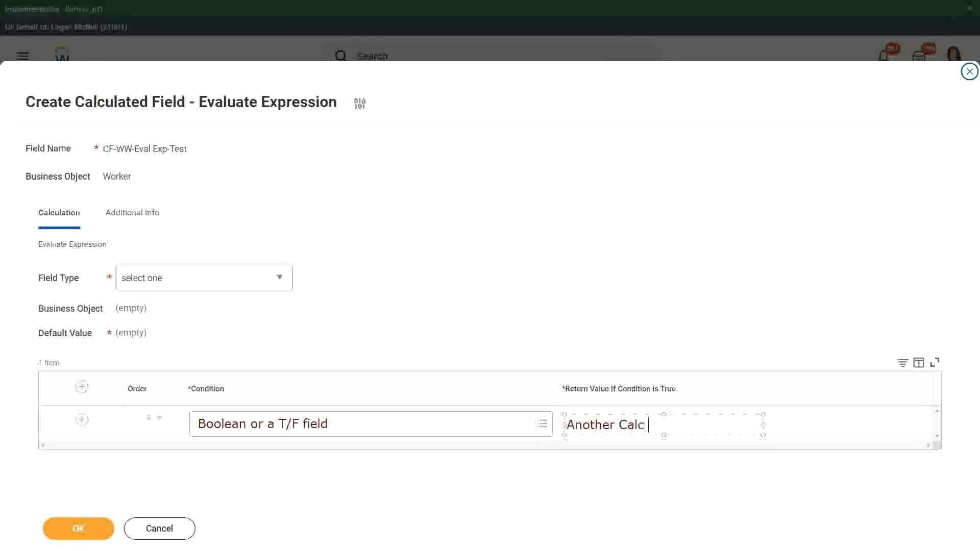
text(Field that gives the result)
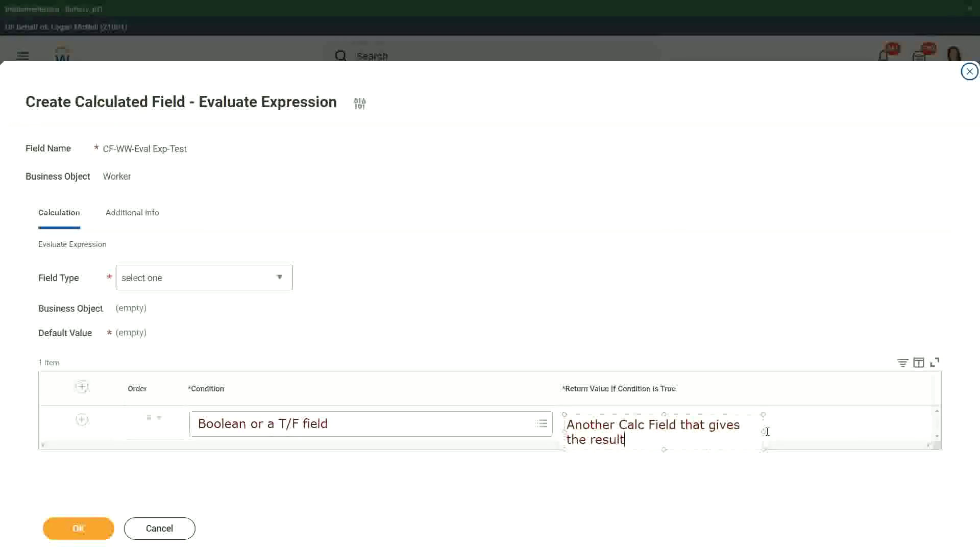
drag(763, 432, 862, 423)
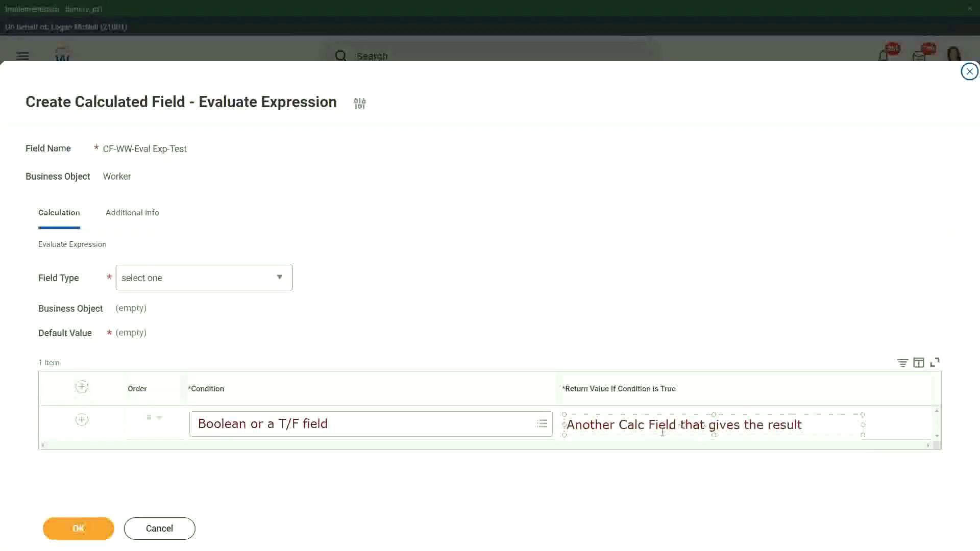
click(548, 475)
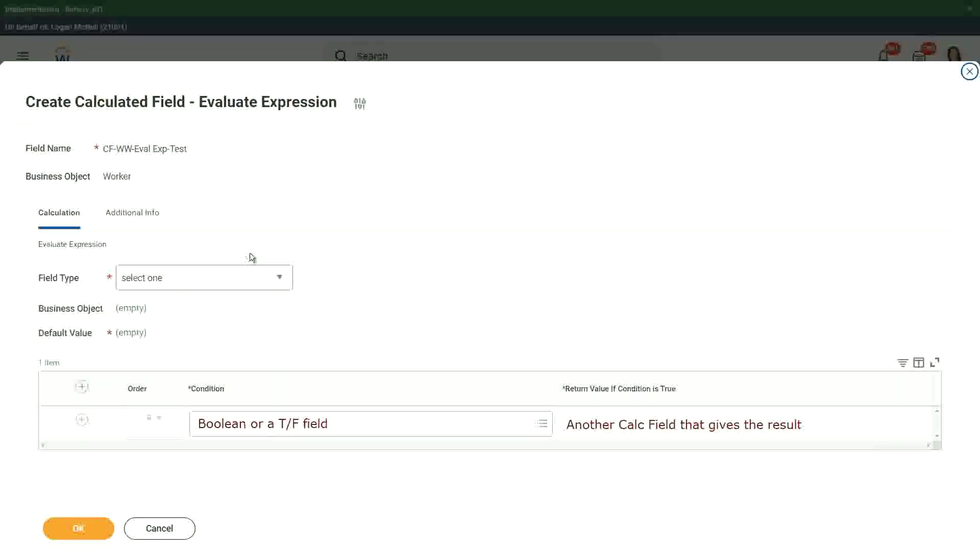
- Set the field type of the Evaluate Expression calculation to Text
click(281, 278)
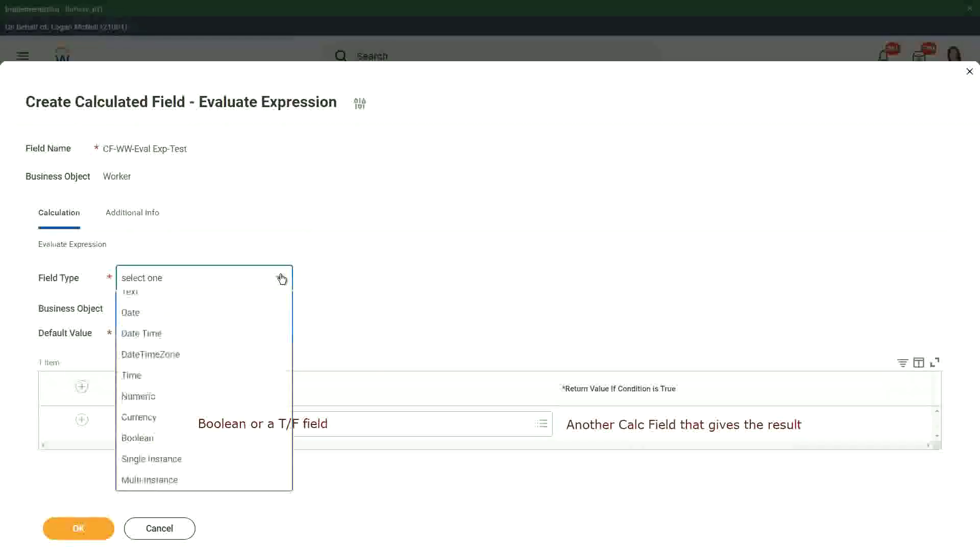
click(282, 278)
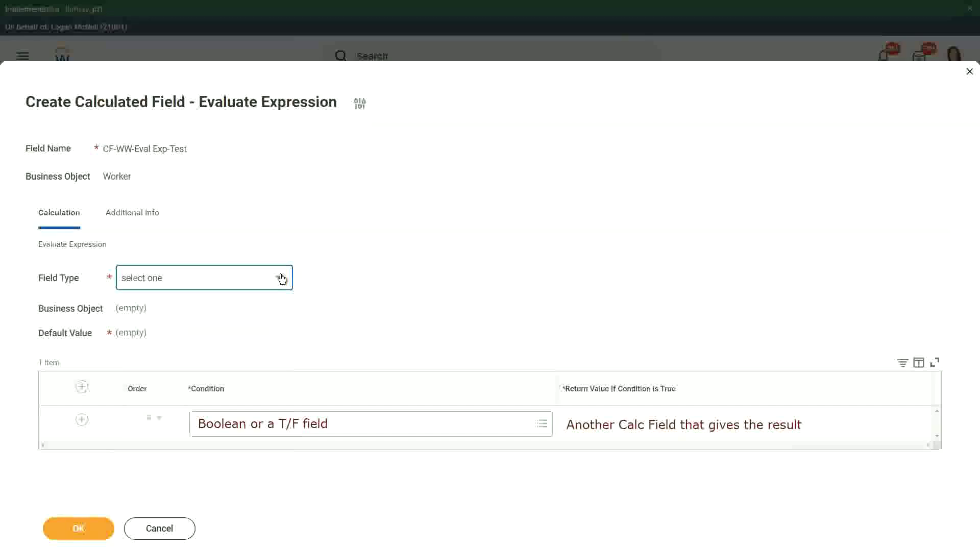
click(281, 279)
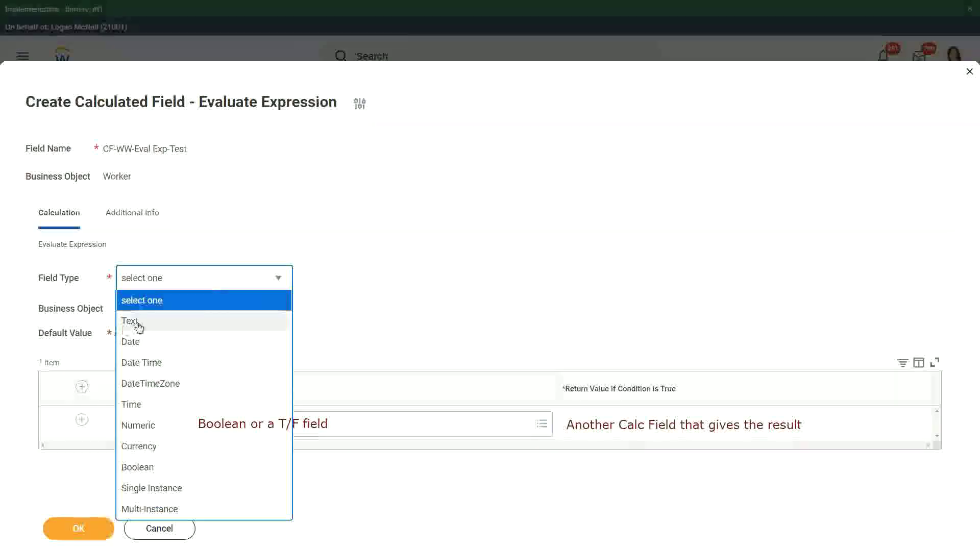
click(139, 323)
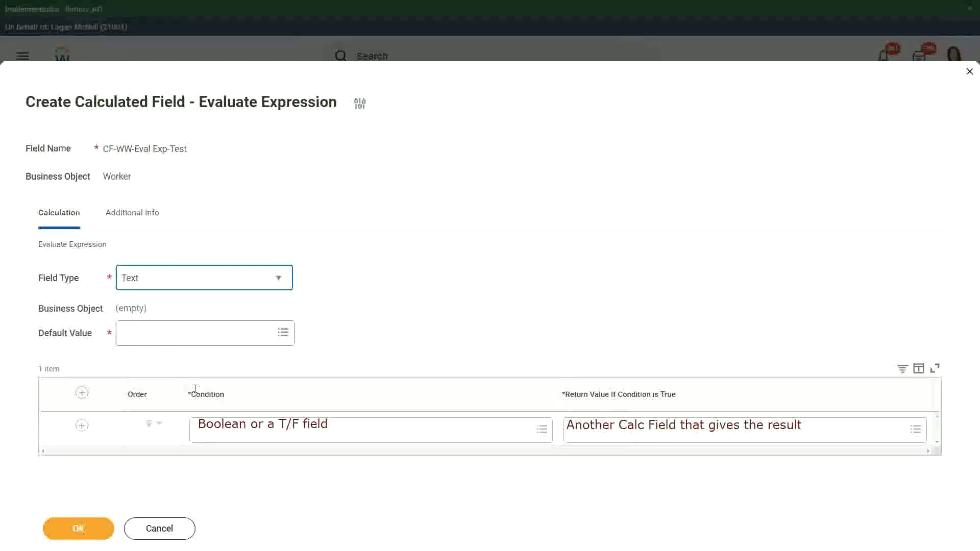
- Annotate the Default Value field with "Some Default Value" and fit the return value note "Type in the value that you want in the output" on one line
click(132, 333)
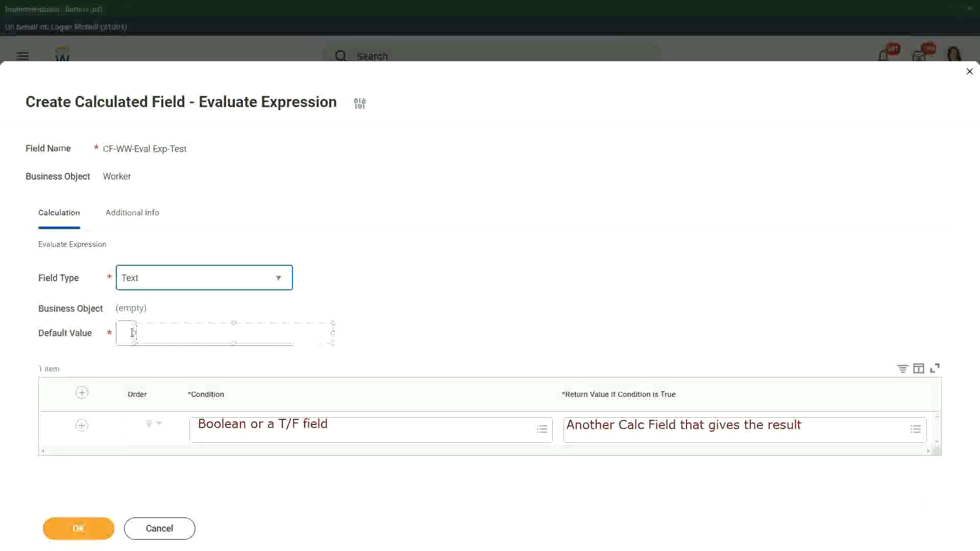
text(Some)
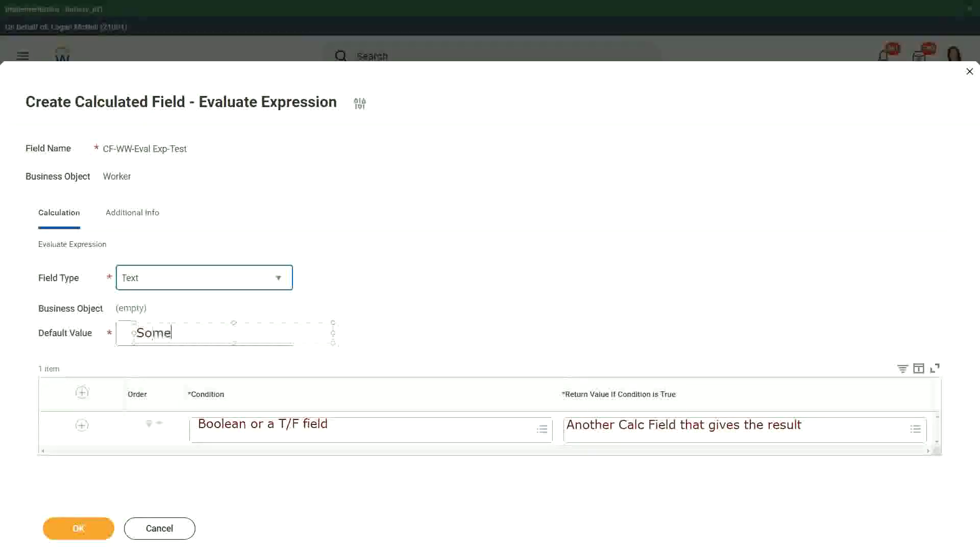
text( Default Value)
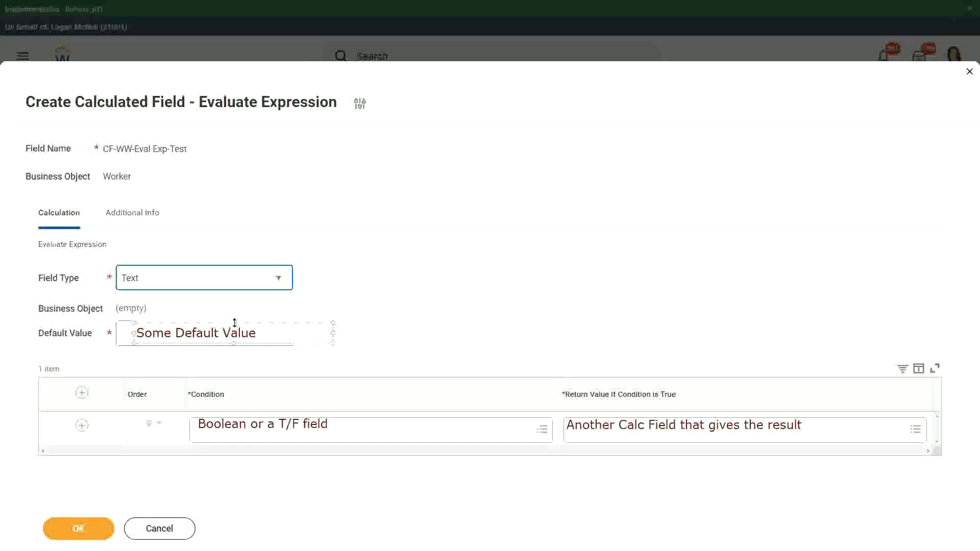
click(407, 320)
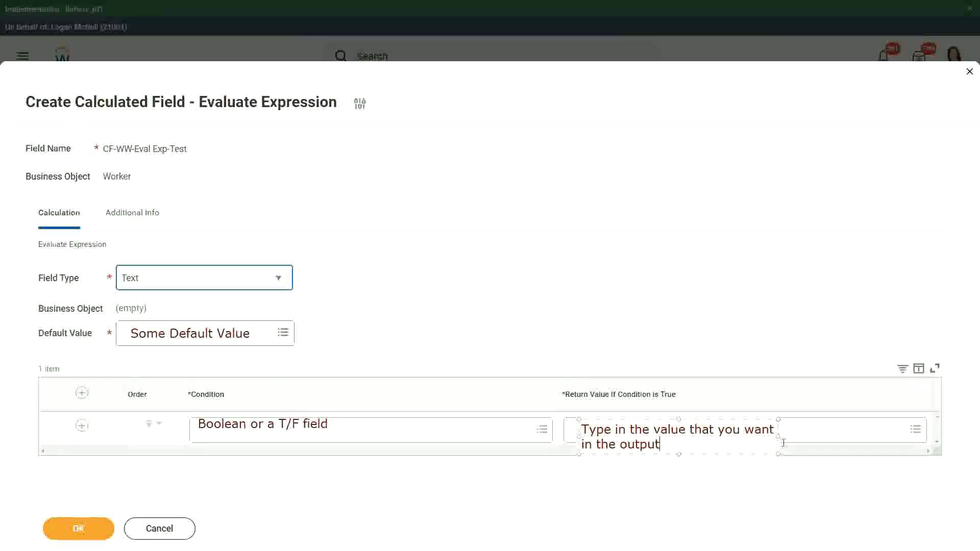
drag(778, 437, 895, 428)
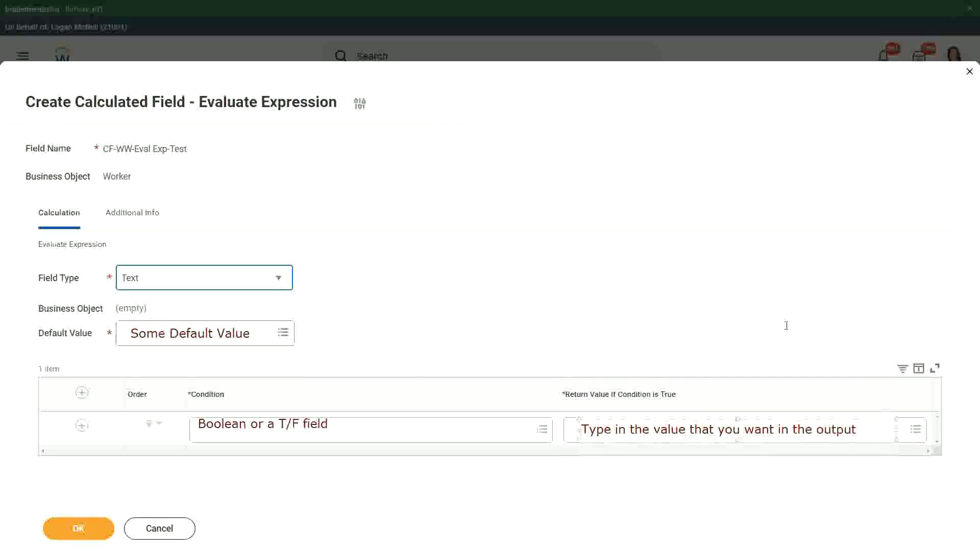
click(772, 308)
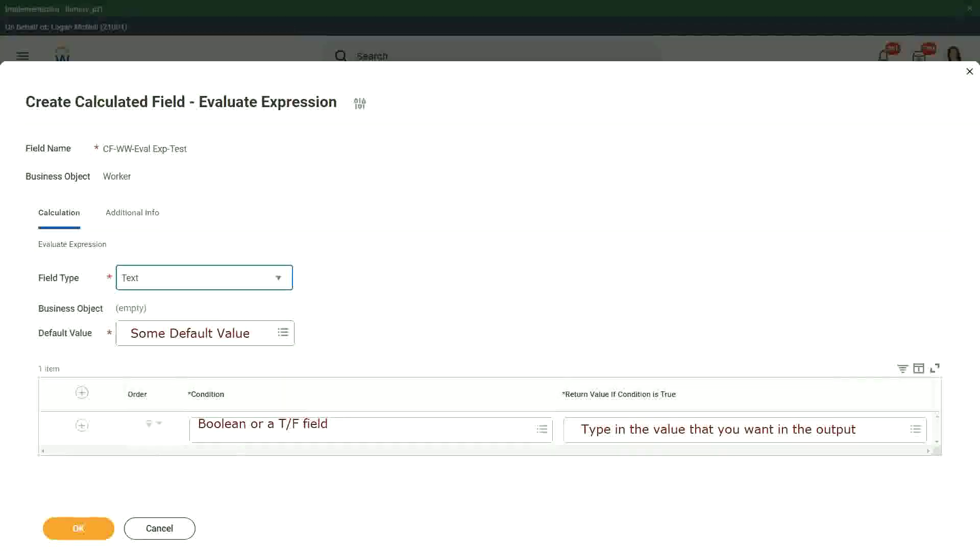
- Cancel creating the calculated field and dismiss the implementation and on-behalf-of banners above the home page
click(160, 530)
click(439, 307)
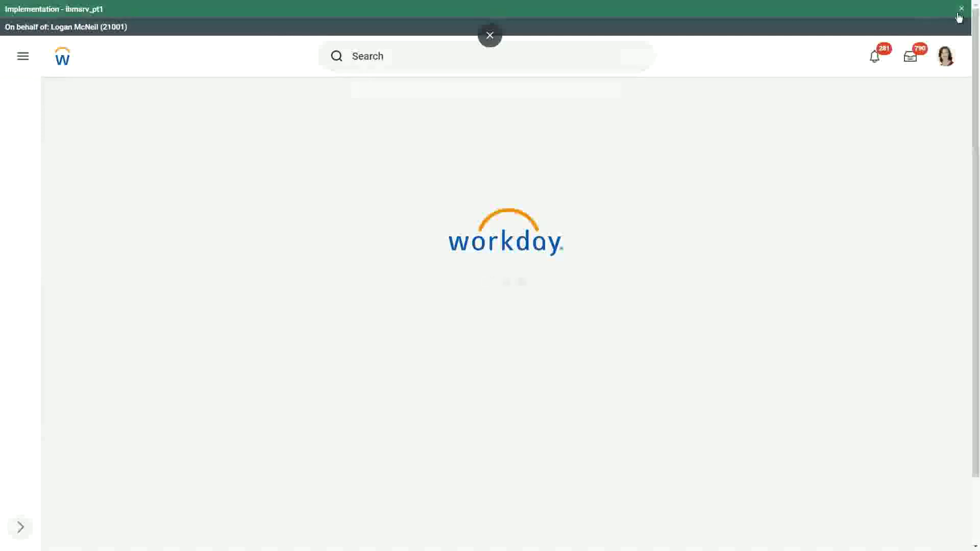
click(962, 9)
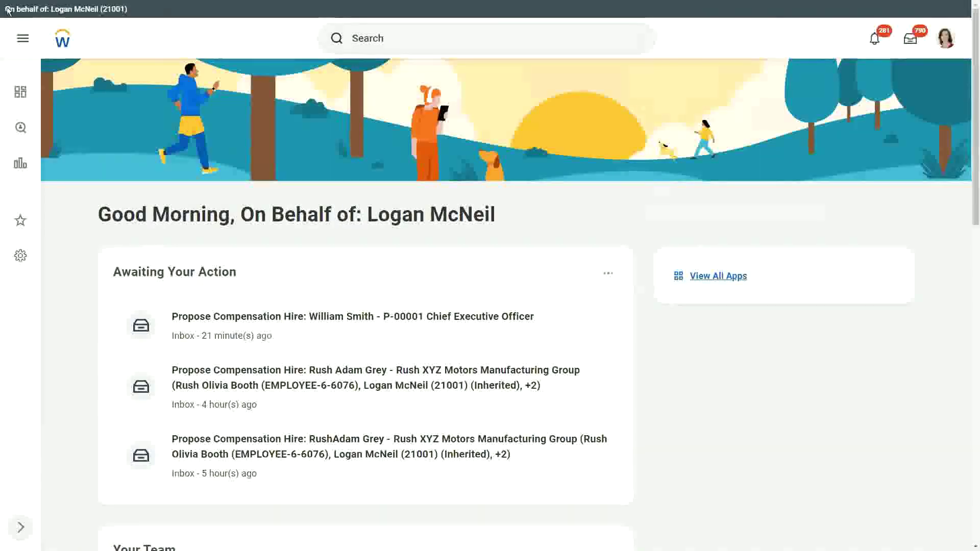
key(F11)
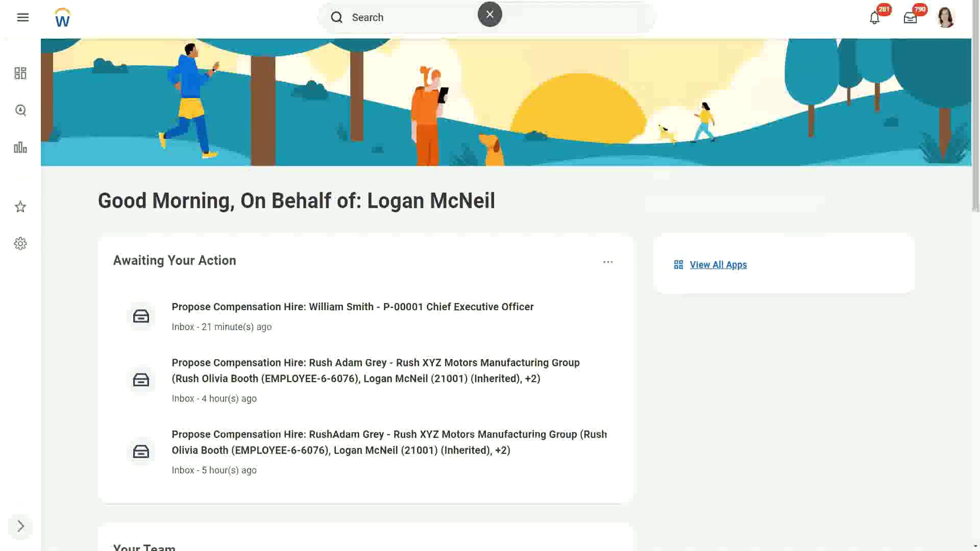